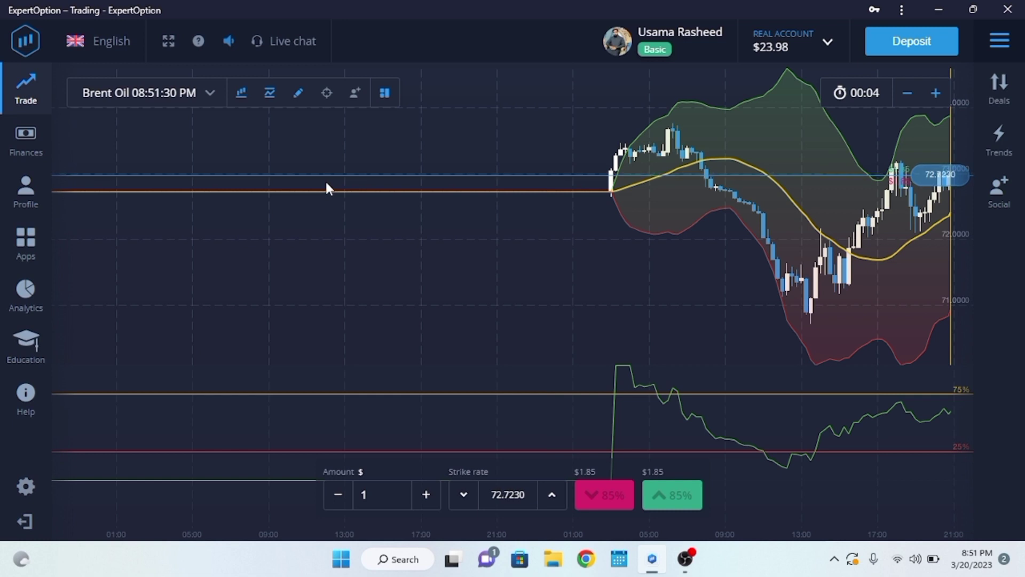
# Show the Recent deals panel listing today's six Brent Oil and Bitcoin trades.
pyautogui.click(1001, 86)
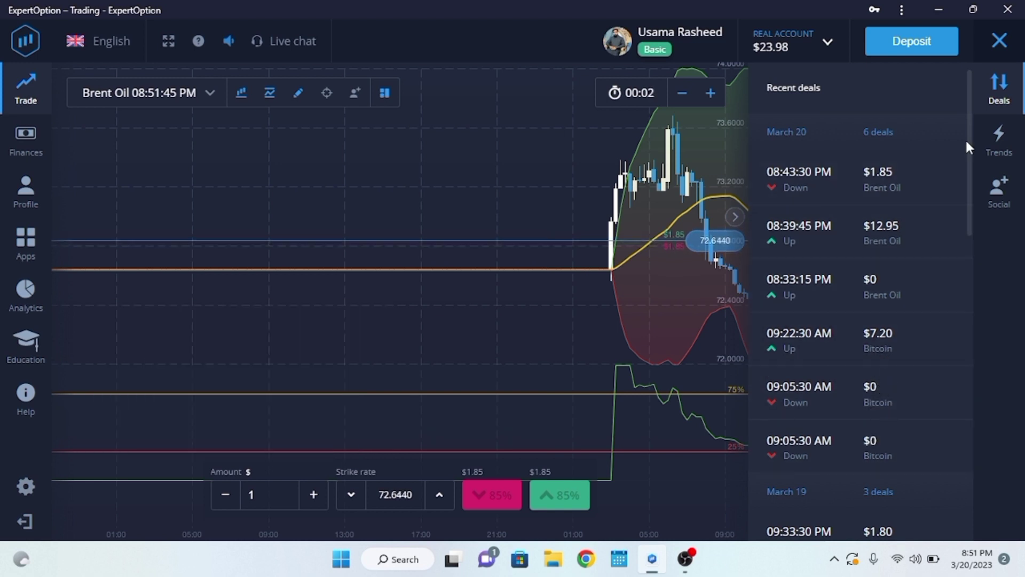
# Close the Recent deals panel and go to the Finances Deposit page.
pyautogui.click(999, 94)
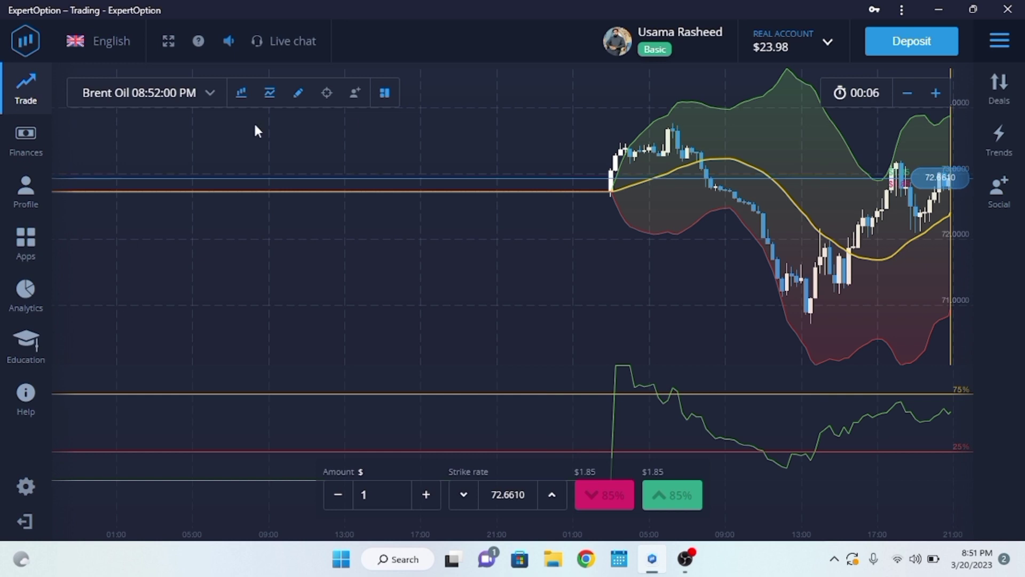
pyautogui.click(25, 140)
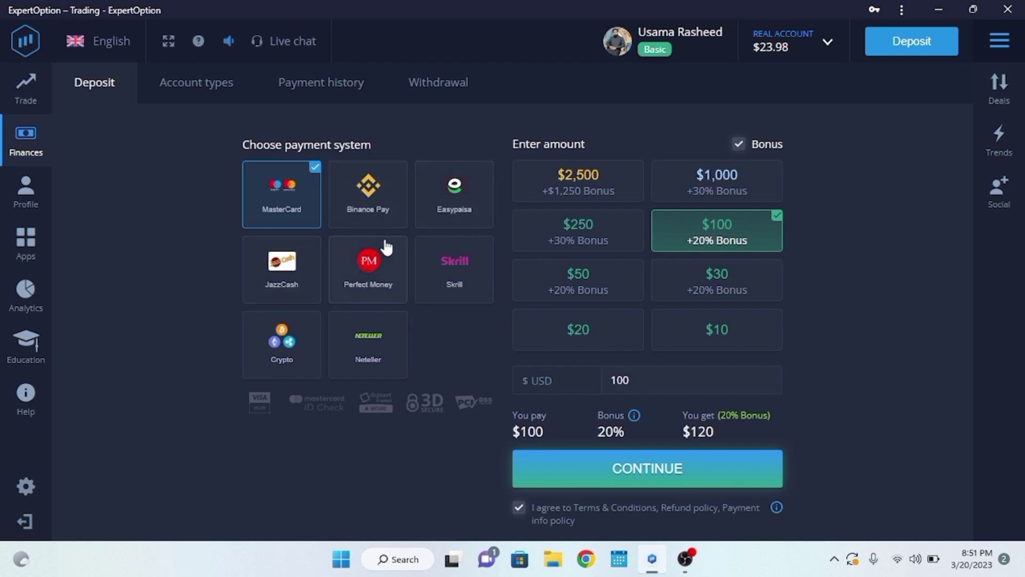
# Check Payment history, then bring up the Easypaisa Withdrawal form with its $10 minimum.
pyautogui.click(302, 89)
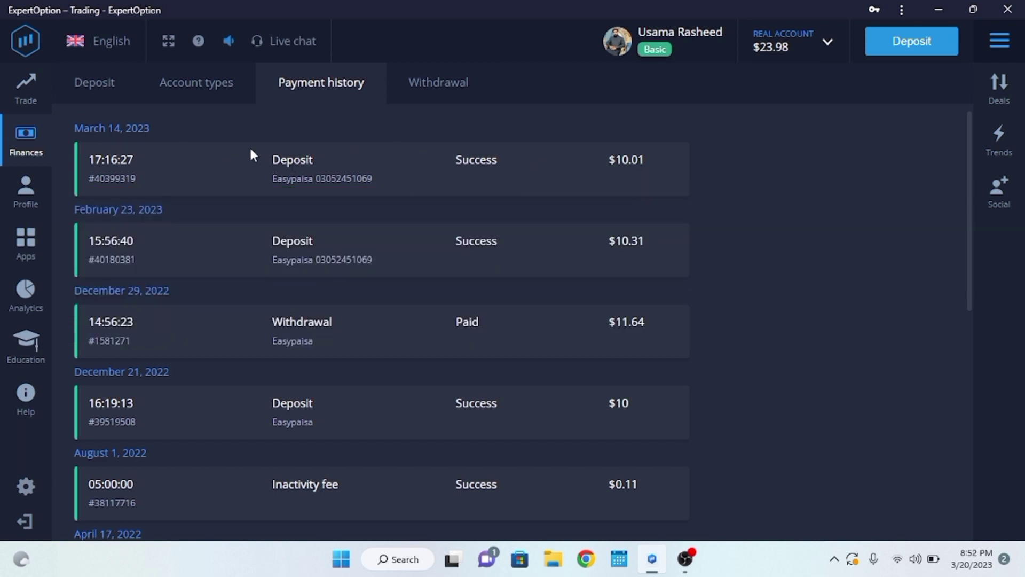
pyautogui.click(450, 88)
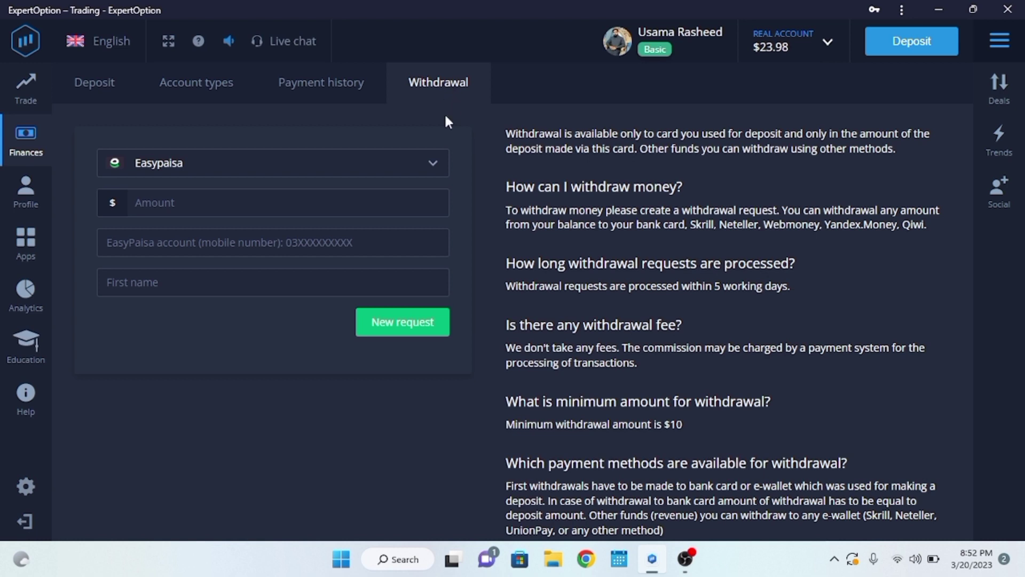
# Enter 20 as the amount, the Easypaisa mobile number, and the account holder's first name.
pyautogui.click(204, 197)
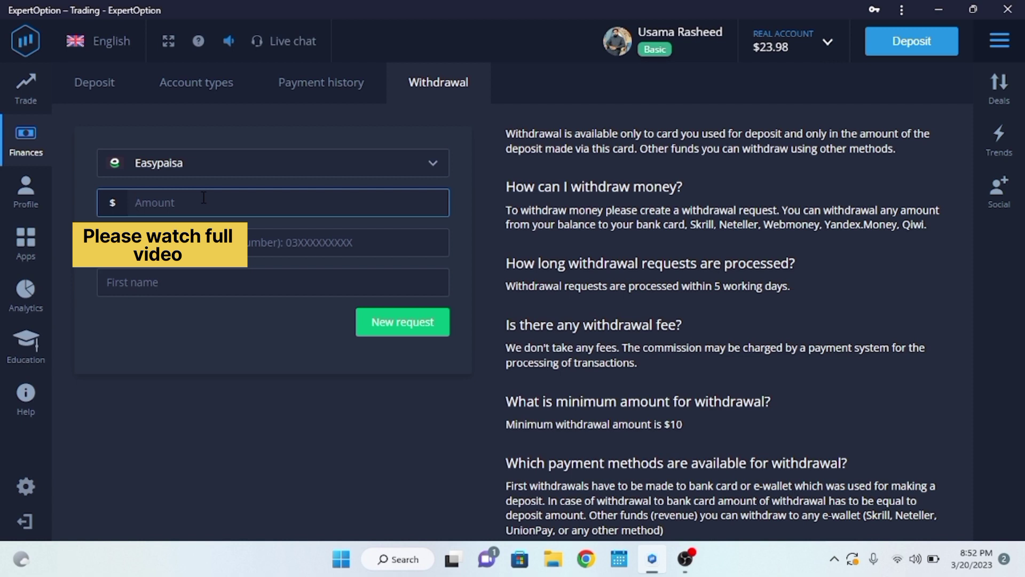
pyautogui.write('20')
pyautogui.press('Tab')
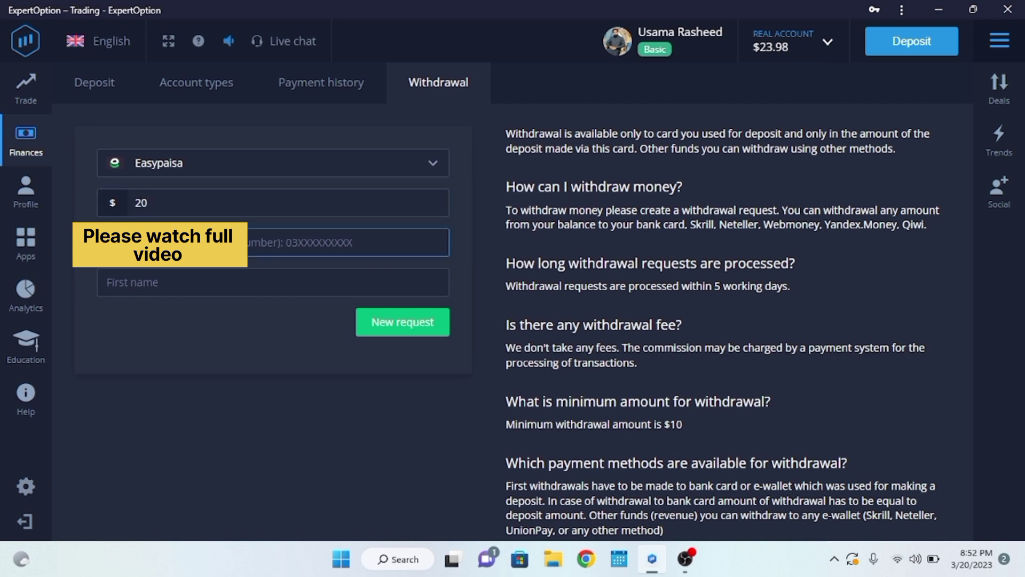
pyautogui.write('0')
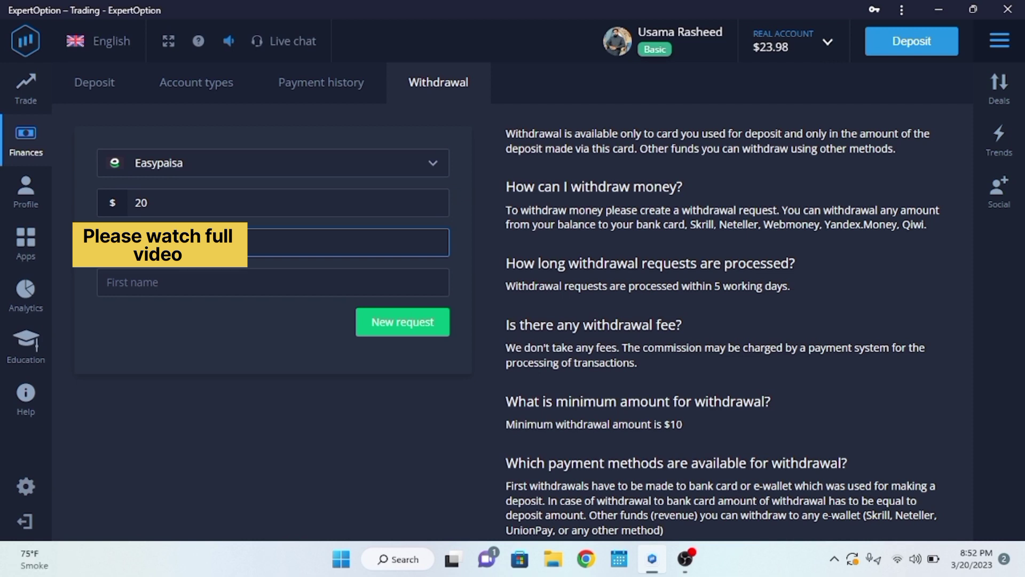
pyautogui.click(169, 281)
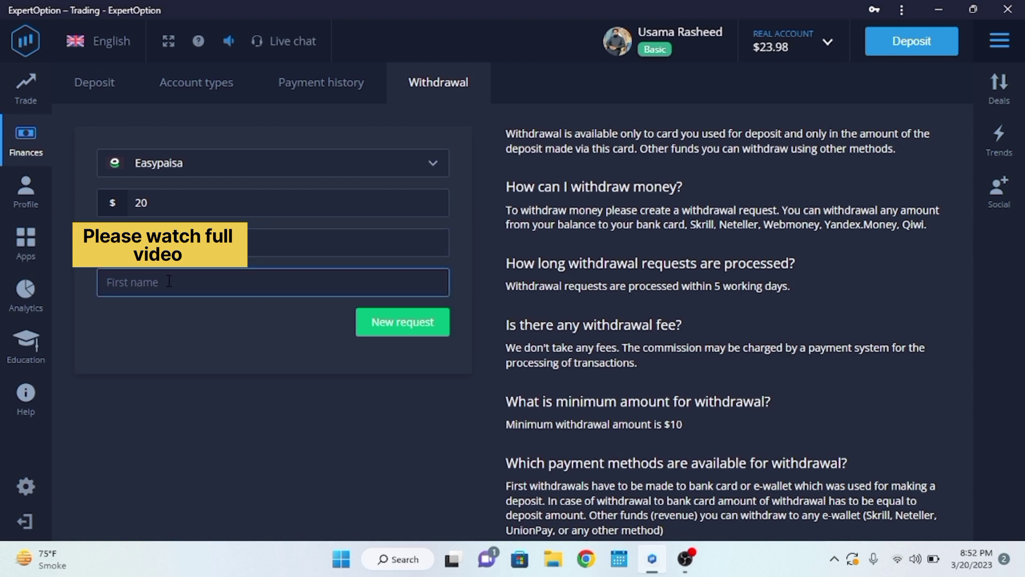
pyautogui.write('usama')
pyautogui.press('BackSpace')
pyautogui.press('BackSpace')
pyautogui.press('BackSpace')
pyautogui.press('BackSpace')
pyautogui.press('BackSpace')
# Submit the $20 withdrawal request, view Account types, then return to the Brent Oil chart.
pyautogui.click(412, 323)
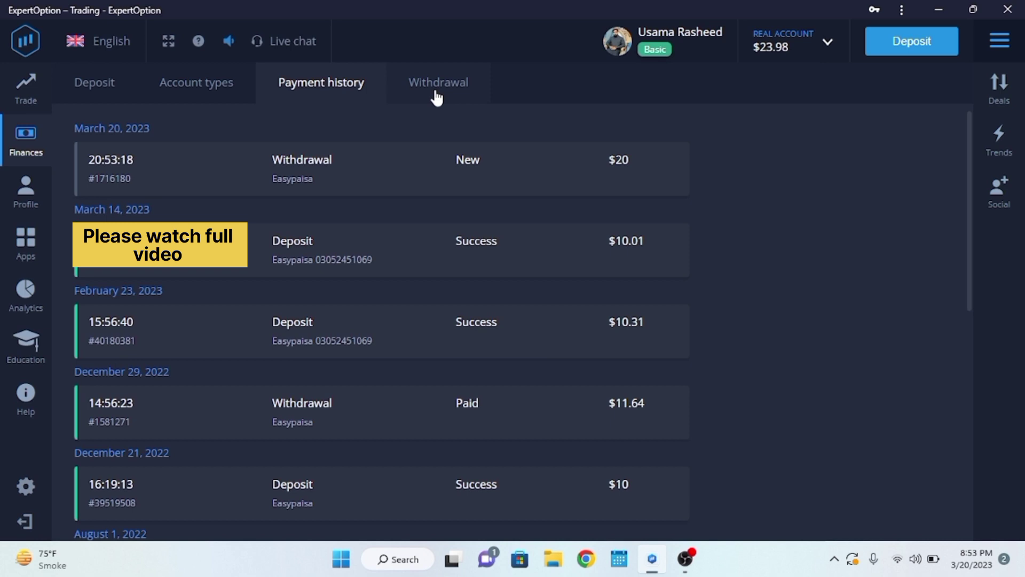
pyautogui.click(225, 88)
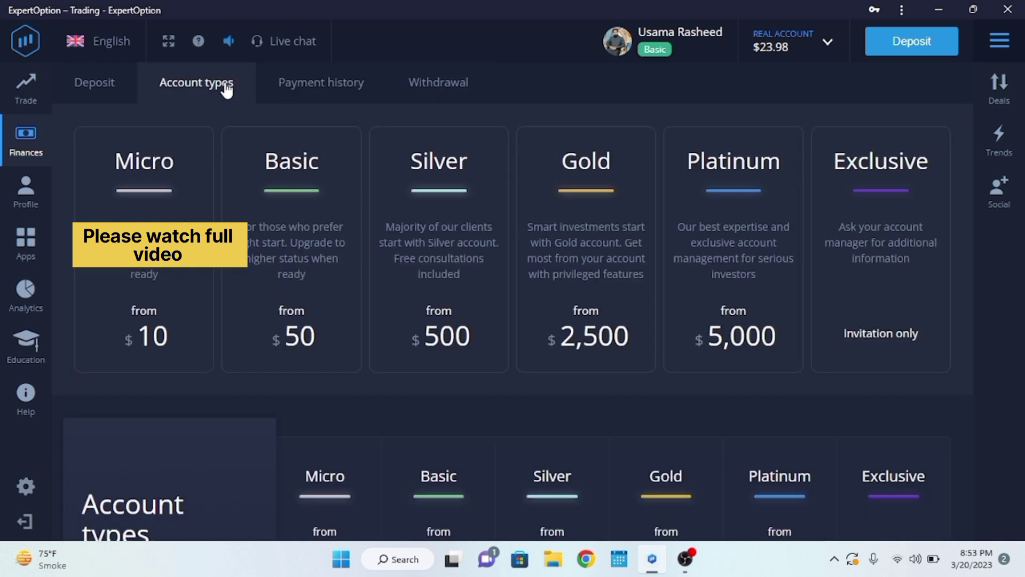
pyautogui.click(24, 88)
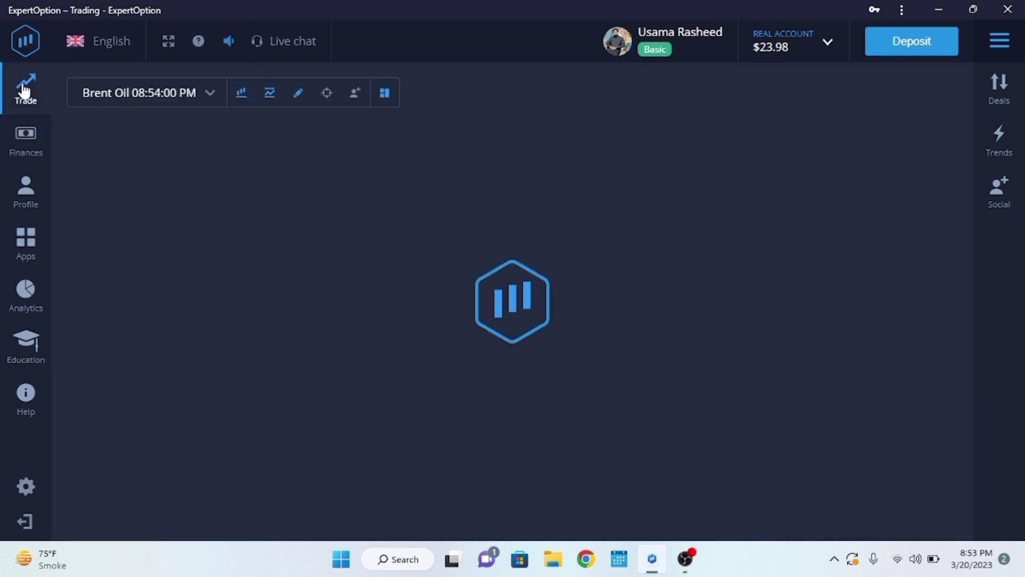
pyautogui.click(154, 95)
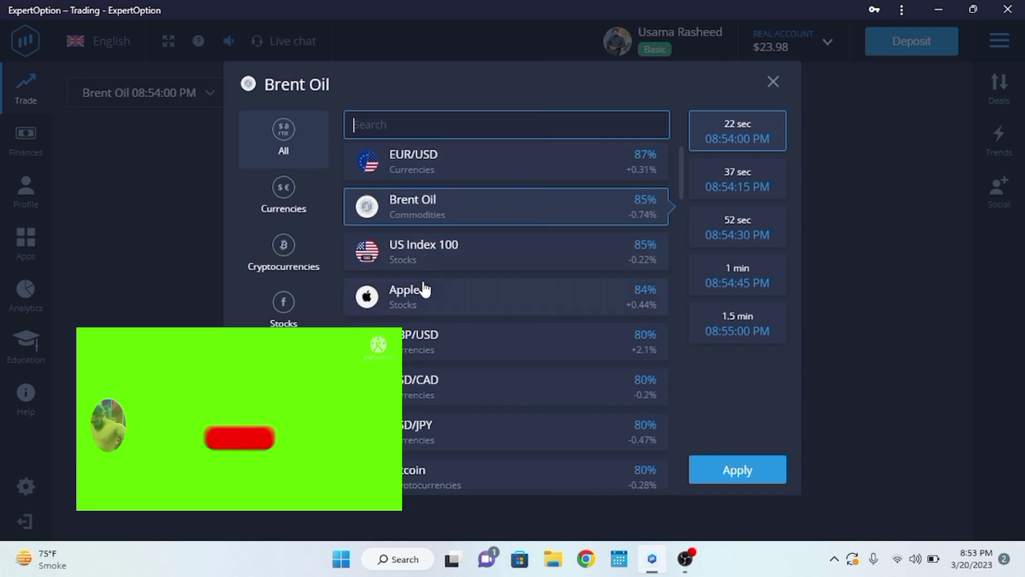
pyautogui.click(457, 181)
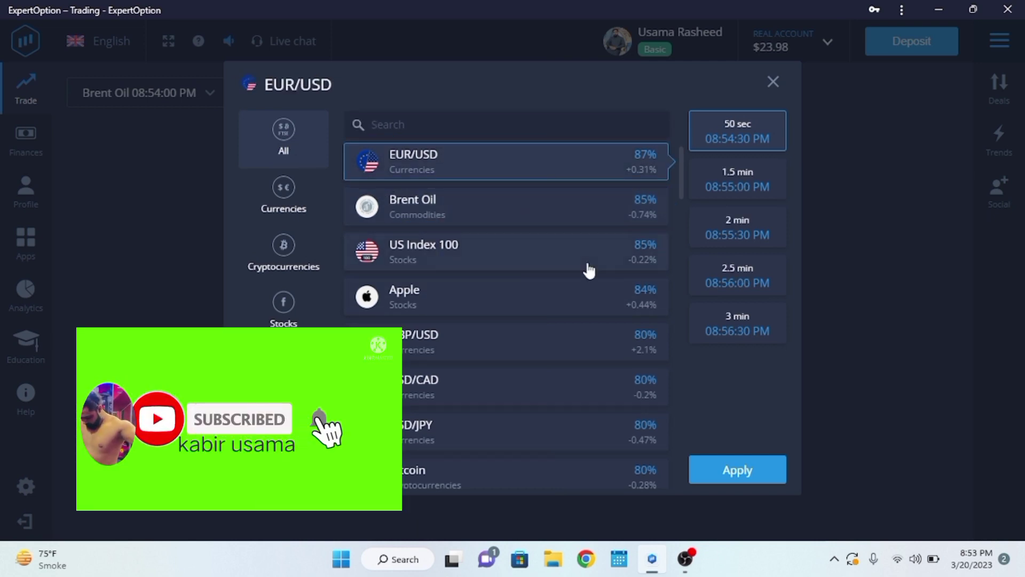
pyautogui.click(736, 481)
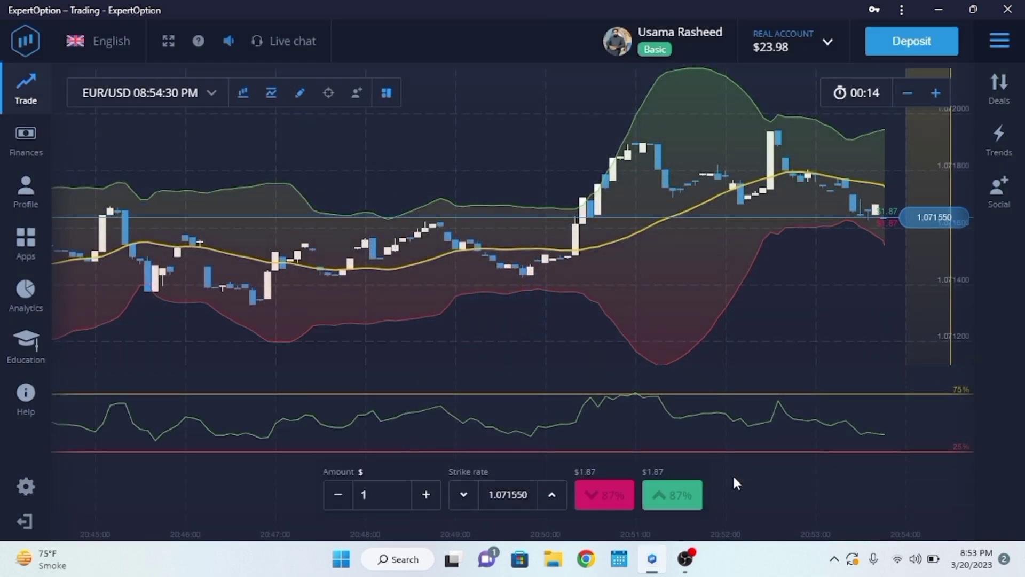
pyautogui.click(243, 95)
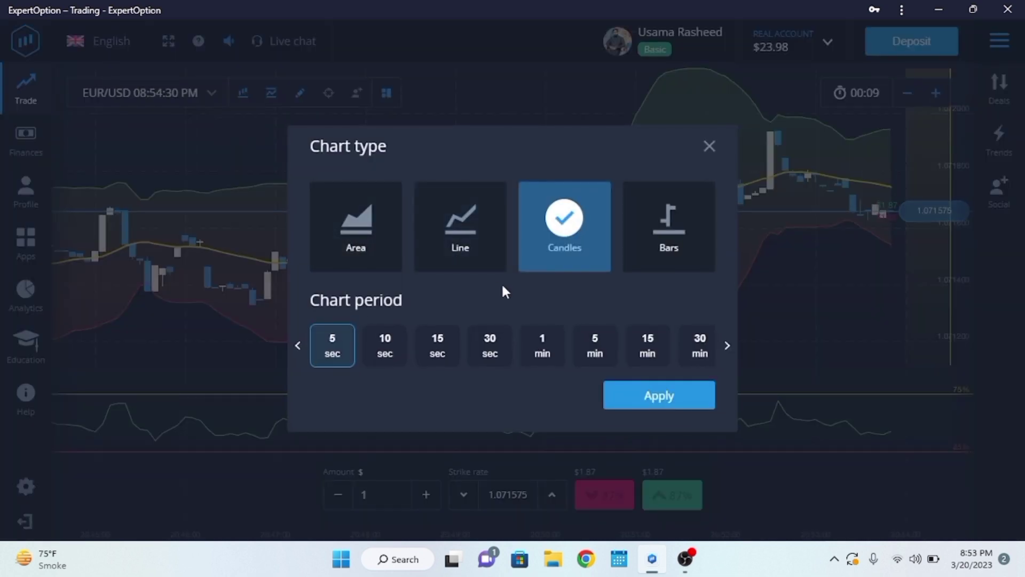
pyautogui.click(187, 172)
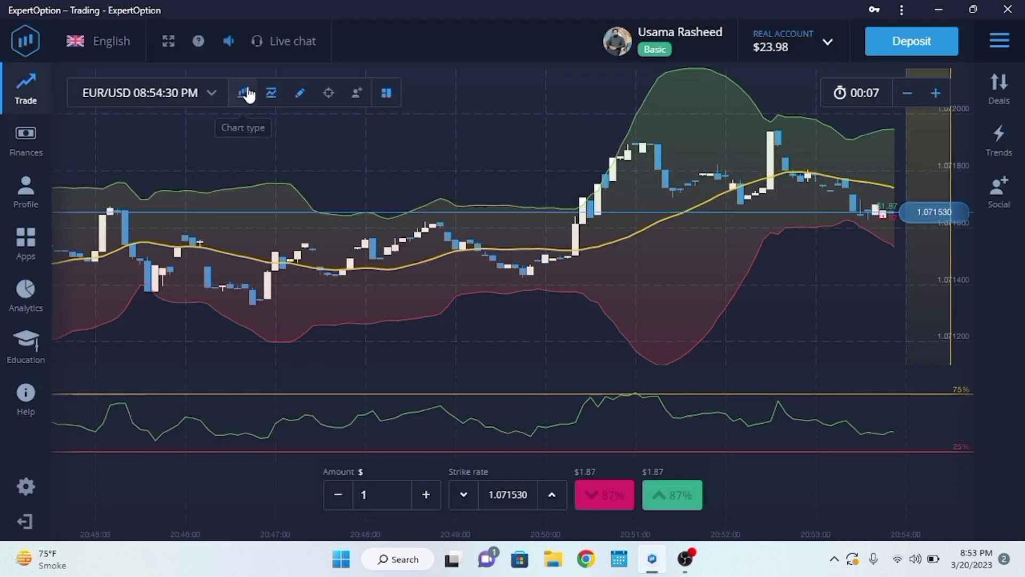
pyautogui.click(183, 93)
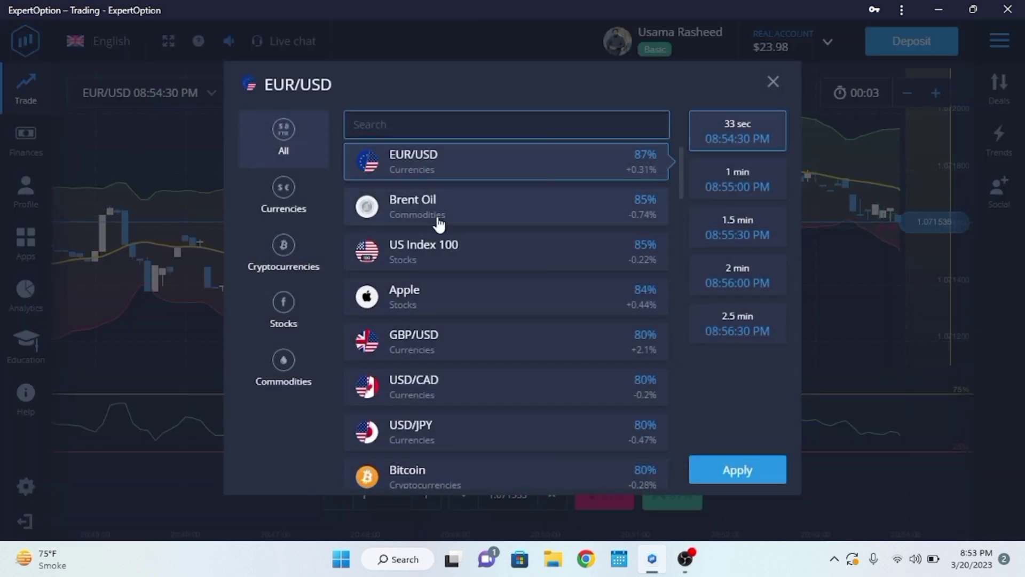
pyautogui.click(458, 212)
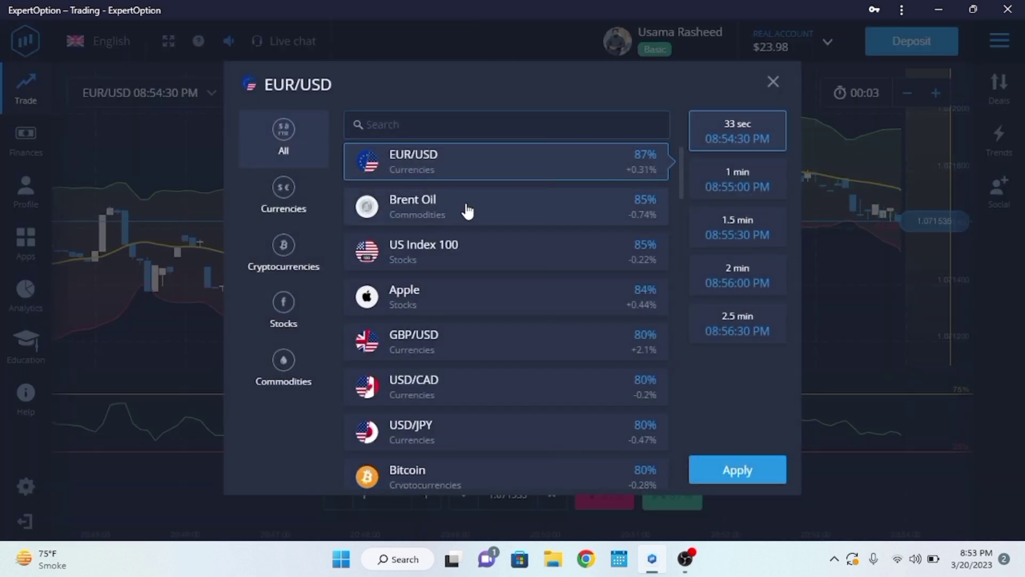
pyautogui.click(737, 466)
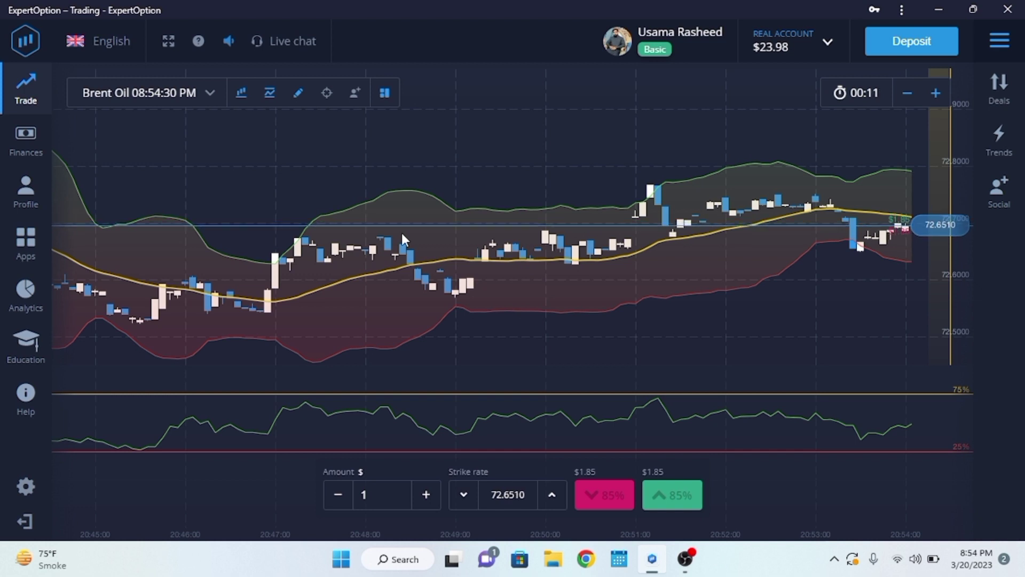
pyautogui.click(270, 97)
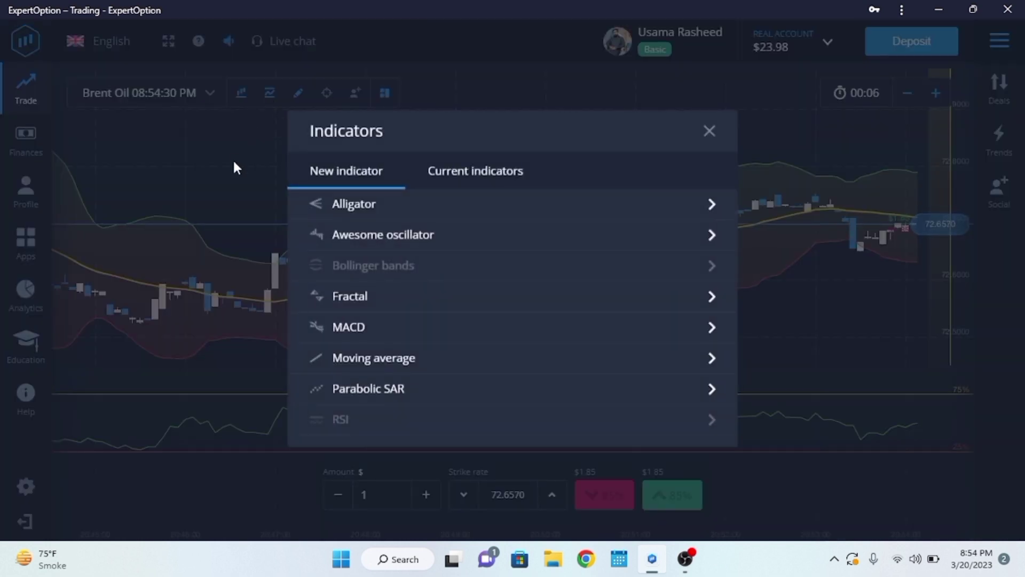
pyautogui.click(234, 166)
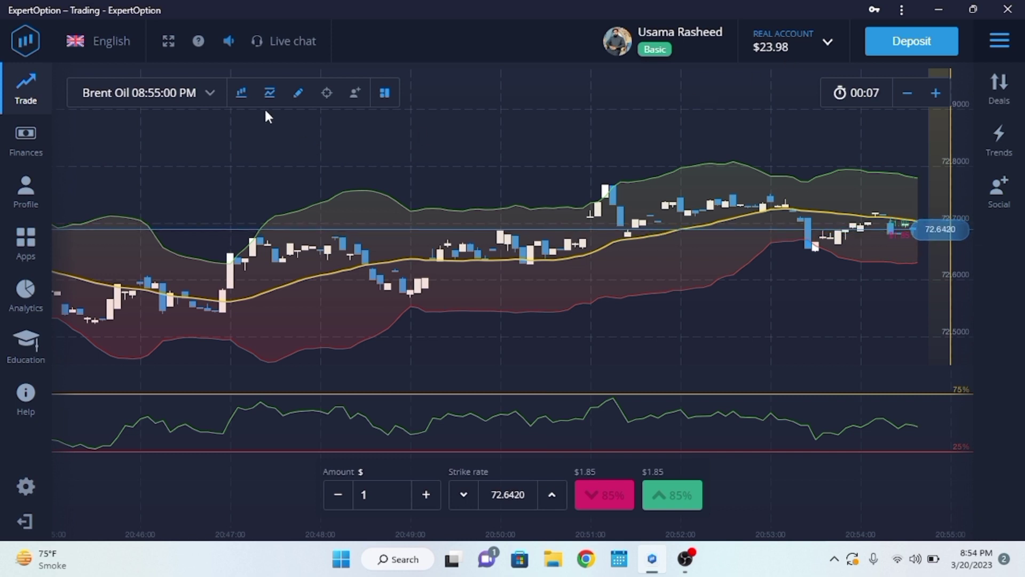
# Confirm the $20 Easypaisa withdrawal shows status New, then go back to the Bitcoin chart.
pyautogui.click(27, 142)
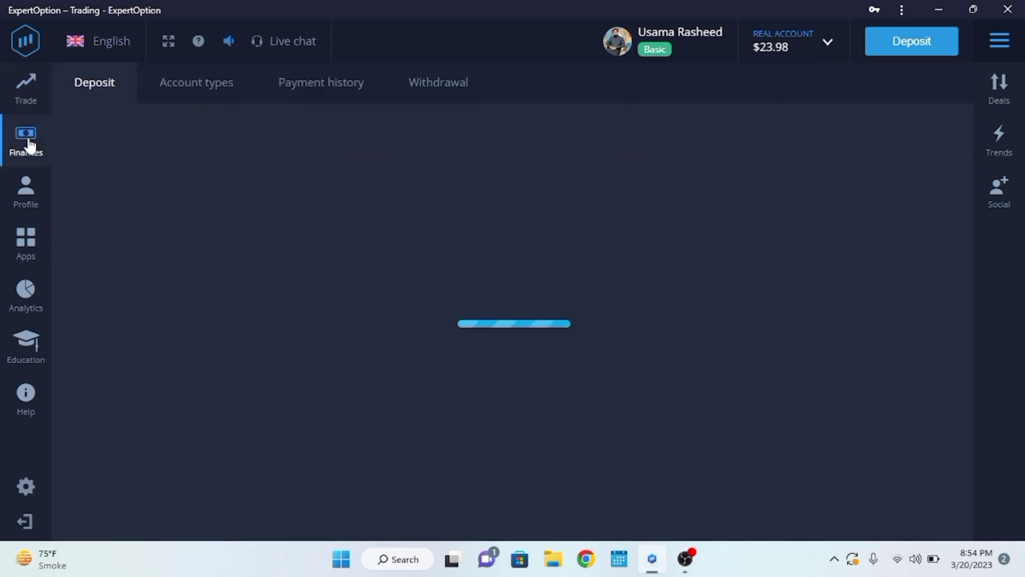
pyautogui.click(334, 81)
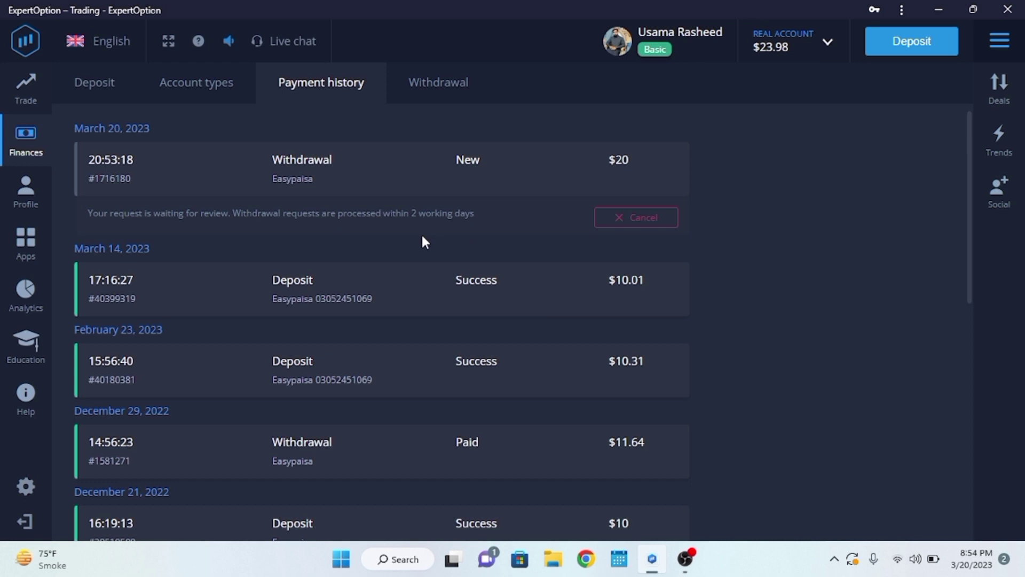
pyautogui.click(443, 95)
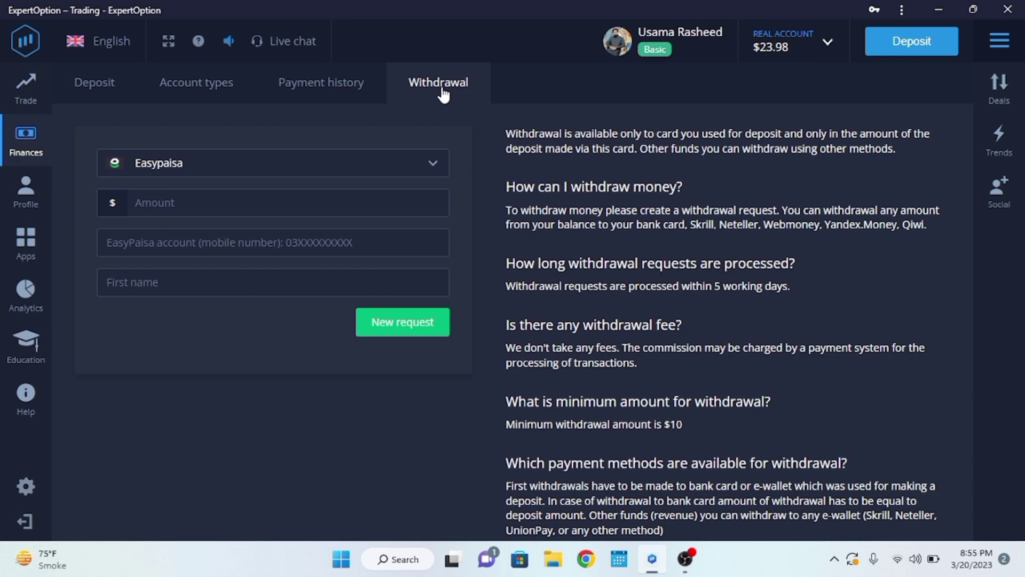
pyautogui.click(32, 104)
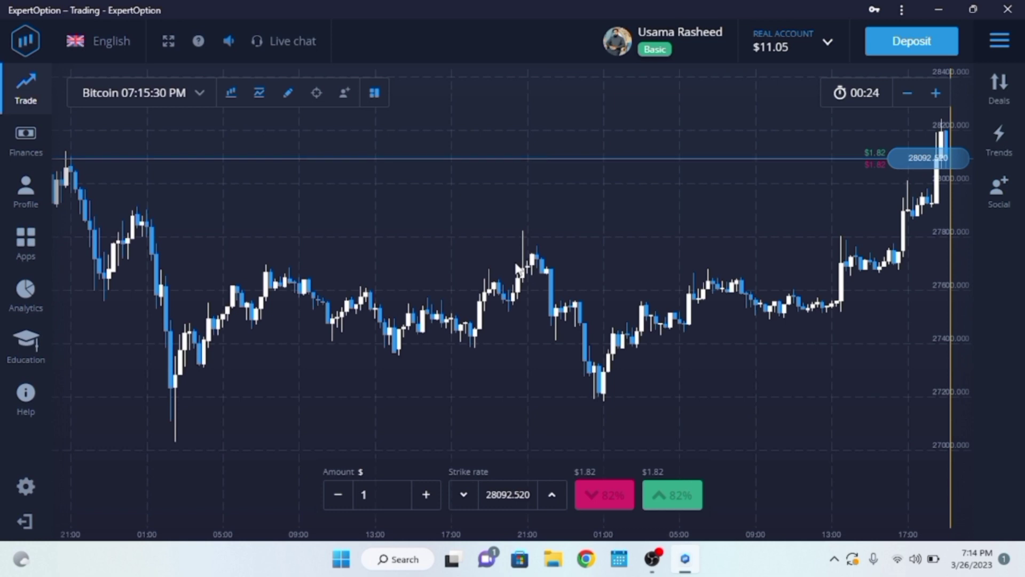
# Verify the $20 Easypaisa withdrawal is now Paid in Payment history, then resume trading.
pyautogui.click(27, 146)
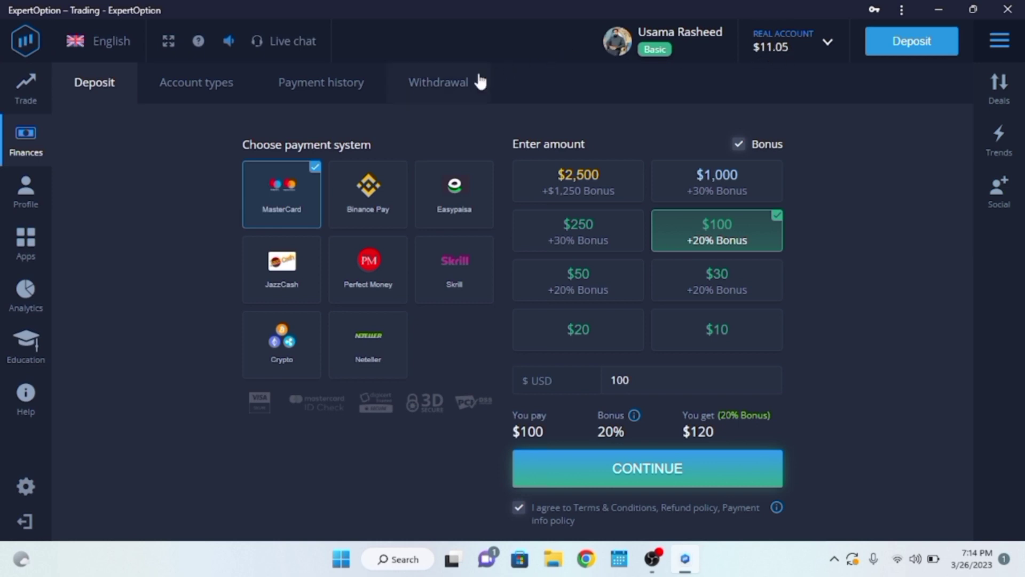
pyautogui.click(448, 85)
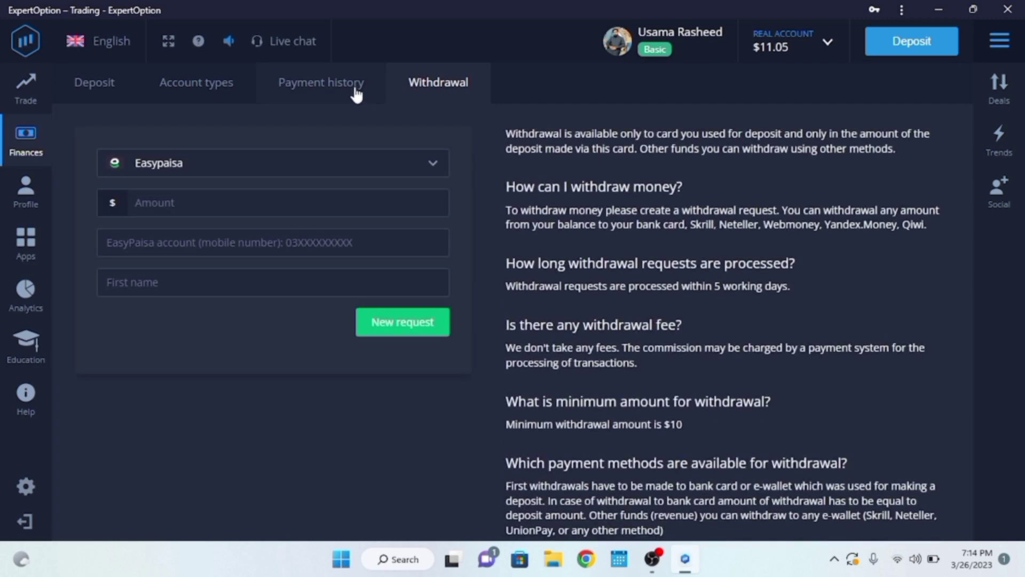
pyautogui.click(334, 92)
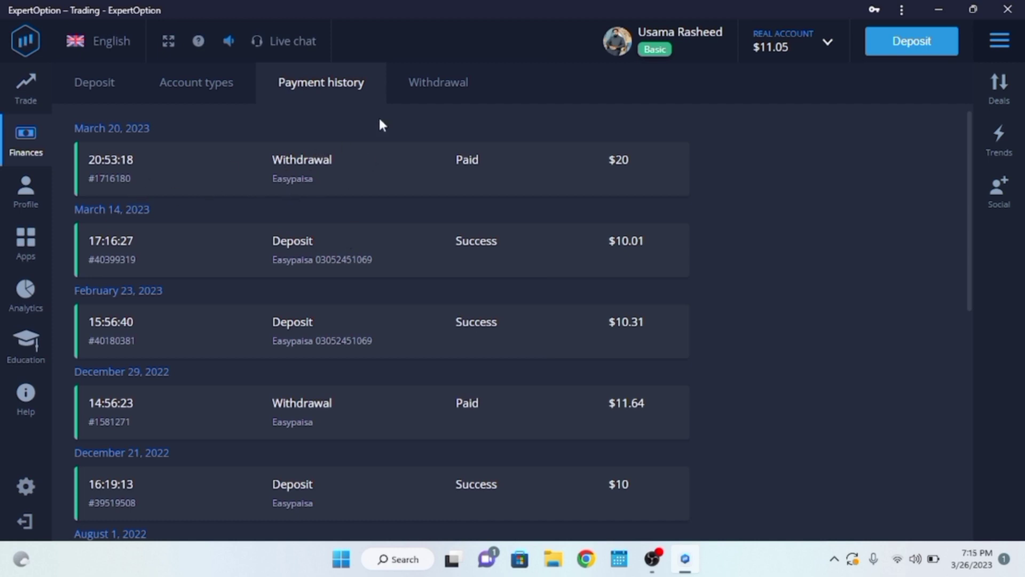
pyautogui.click(120, 85)
pyautogui.click(21, 88)
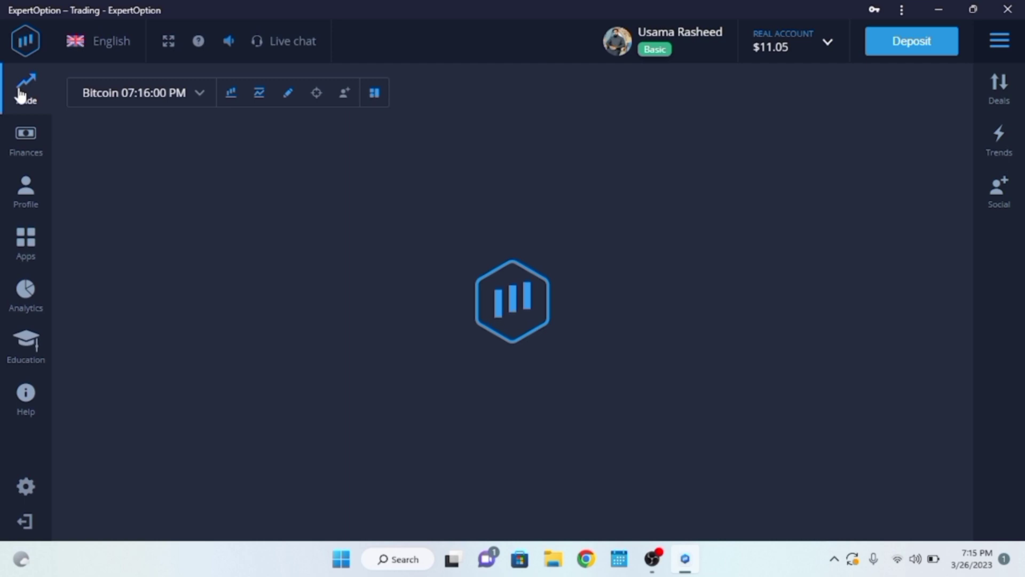
pyautogui.click(195, 94)
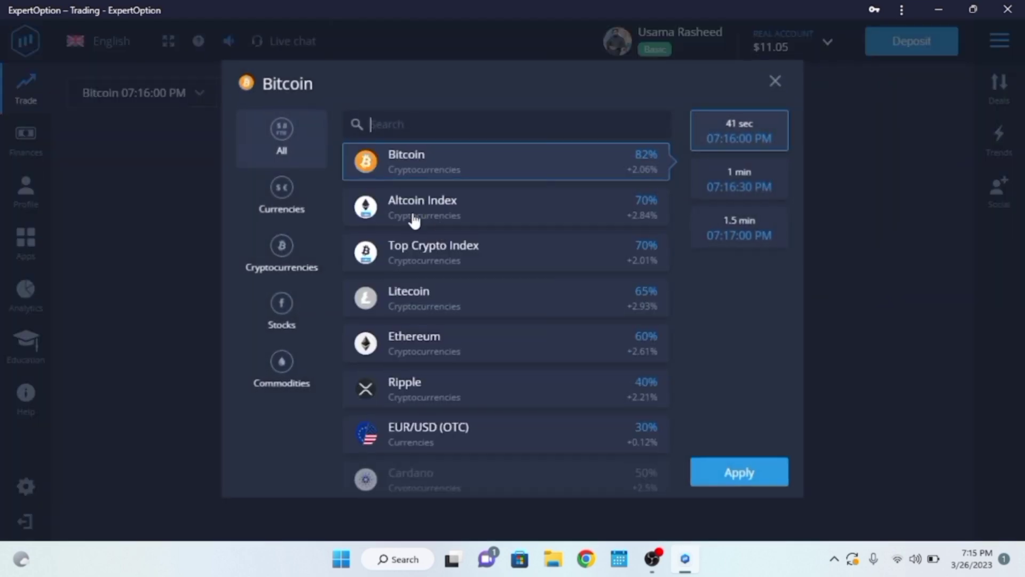
pyautogui.click(524, 214)
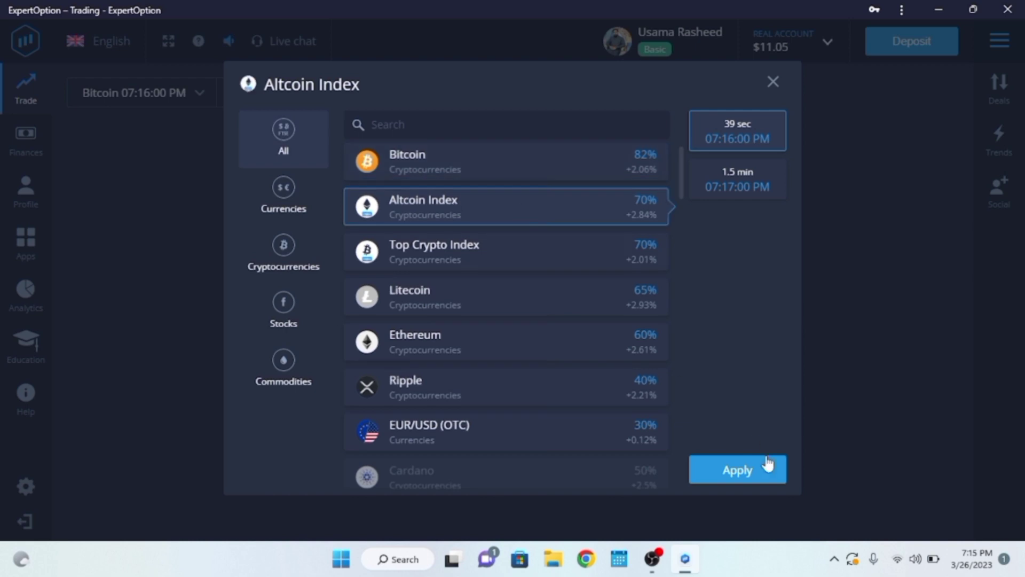
pyautogui.click(747, 472)
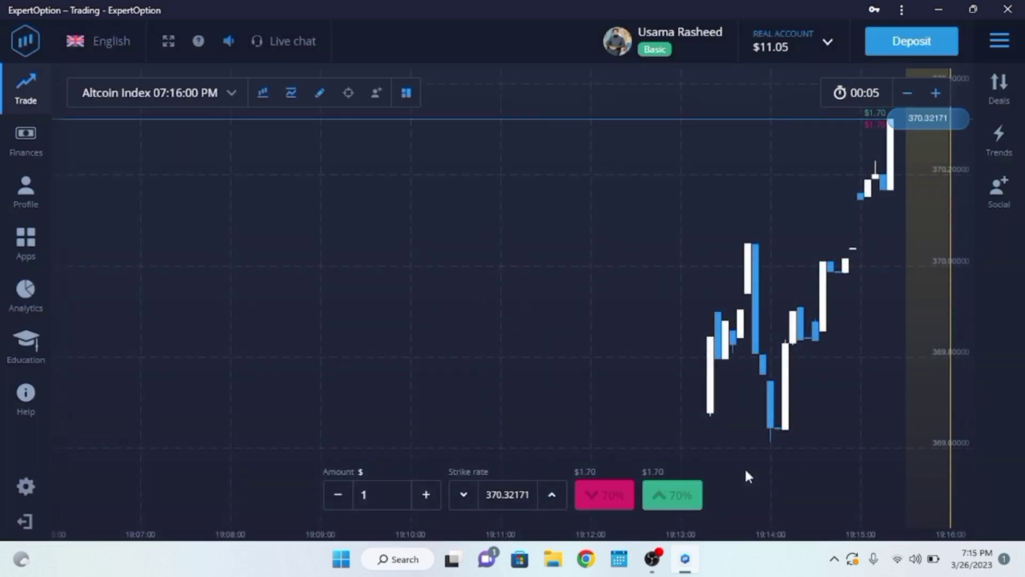
pyautogui.click(229, 96)
pyautogui.click(467, 173)
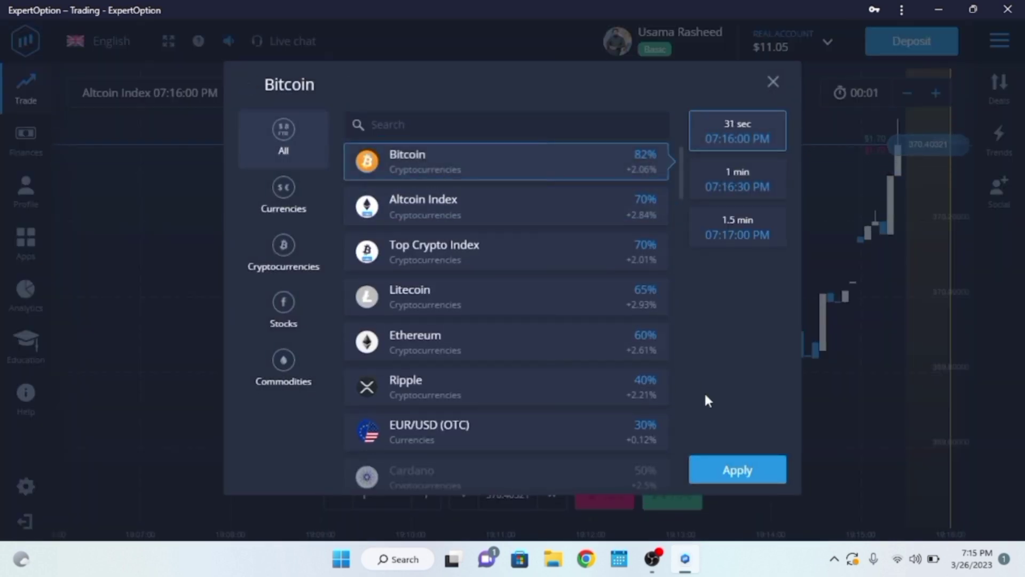
pyautogui.click(739, 473)
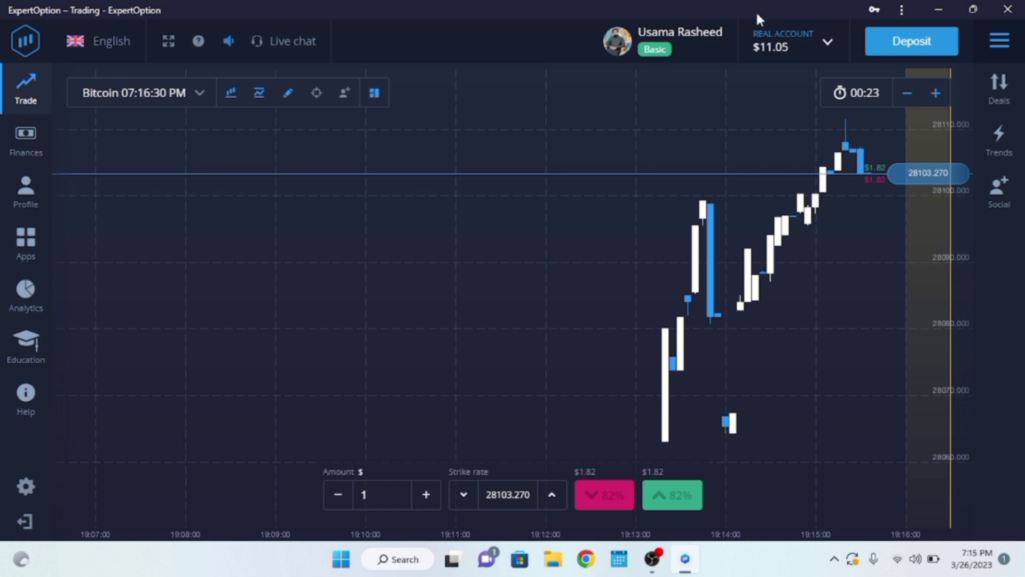
# Scroll through the Recent deals list, then reopen it showing the March 26 Bitcoin deals.
pyautogui.click(1013, 97)
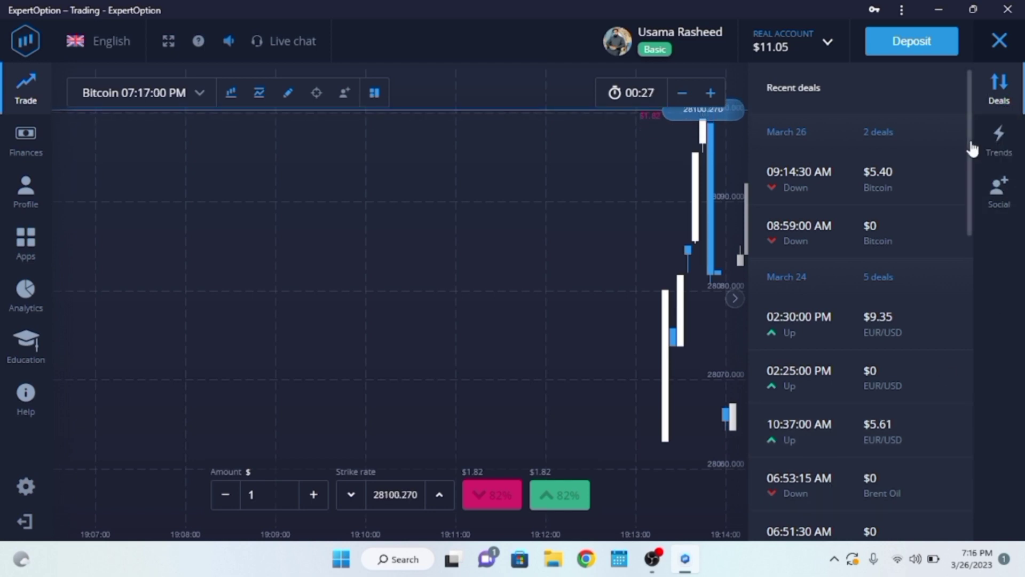
pyautogui.moveTo(969, 143); pyautogui.dragTo(969, 207)
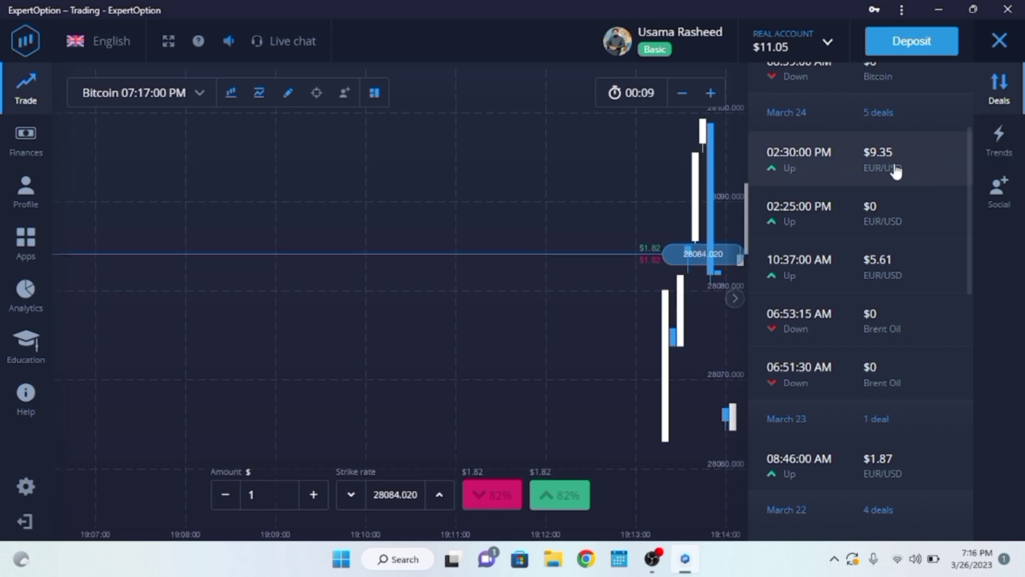
pyautogui.click(1021, 110)
pyautogui.click(1021, 109)
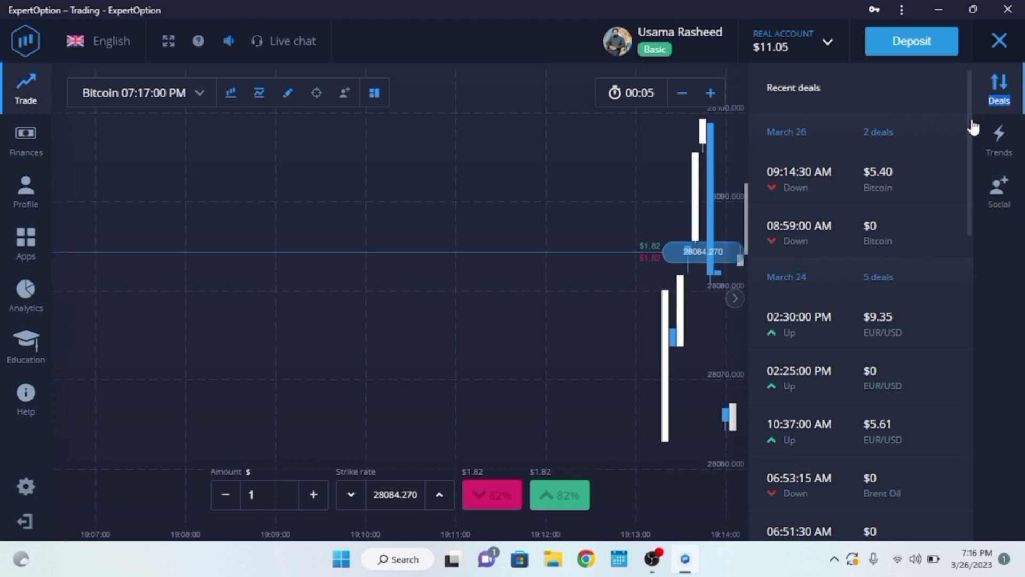